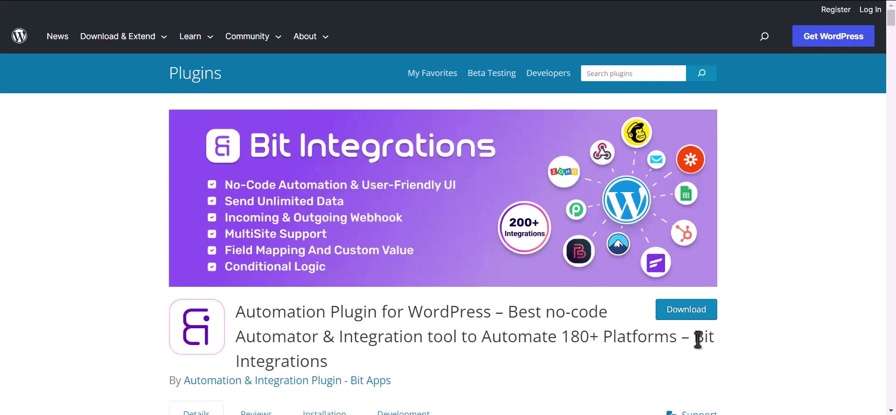
# Step: Highlight the plugin name 'Bit Integrations' in the WordPress.org plugin title
pyautogui.moveTo(694, 338); pyautogui.dragTo(701, 354)
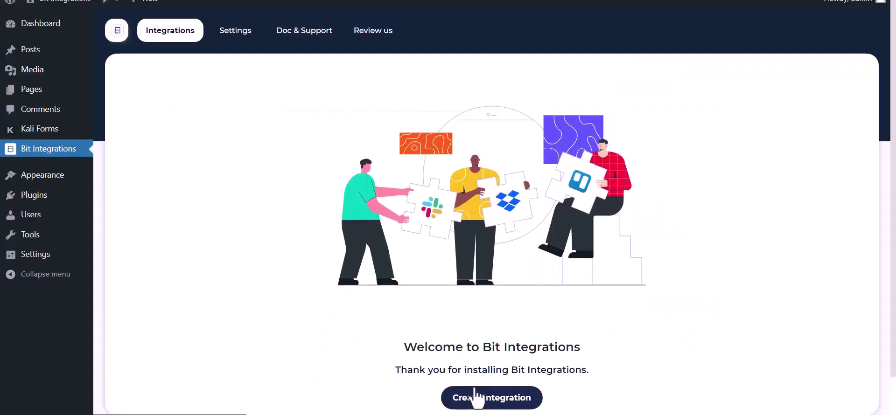
# Step: Create a new integration with a Kali Forms trigger, copy its webhook URL and start fetching
pyautogui.click(476, 397)
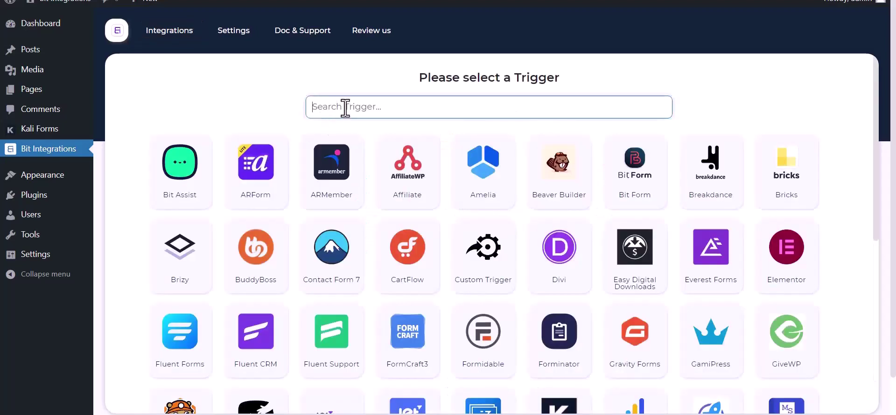
pyautogui.write('ka')
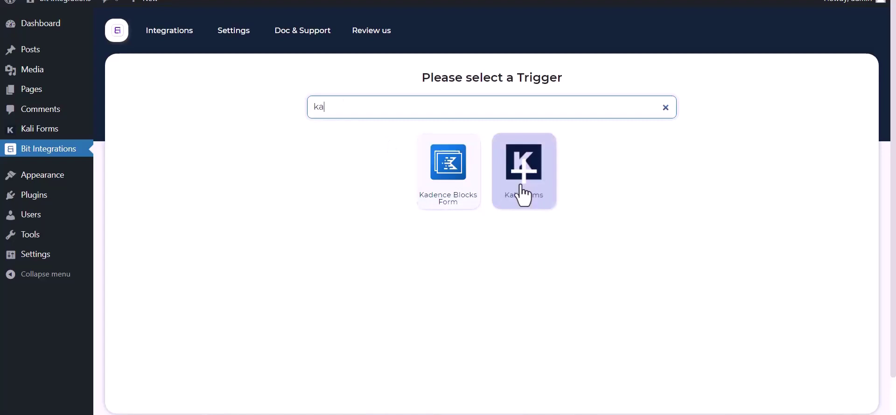
pyautogui.click(526, 192)
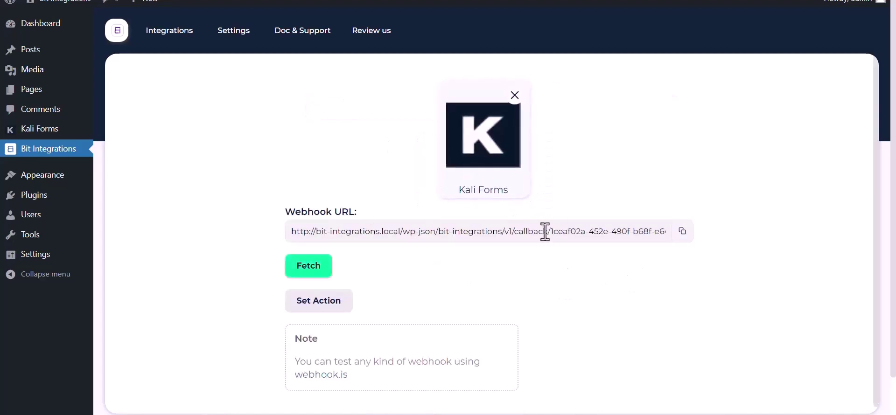
pyautogui.click(681, 233)
pyautogui.click(298, 273)
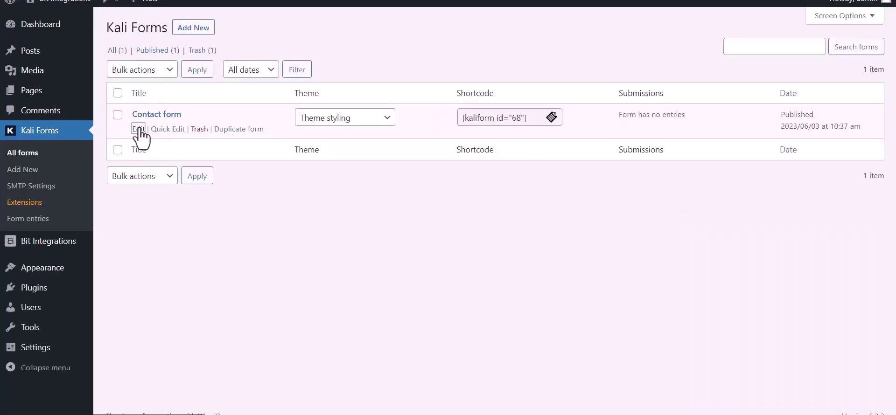
# Step: In the Contact form's Web Hooks settings, enter the webhook name 'Bit Integrations'
pyautogui.click(139, 131)
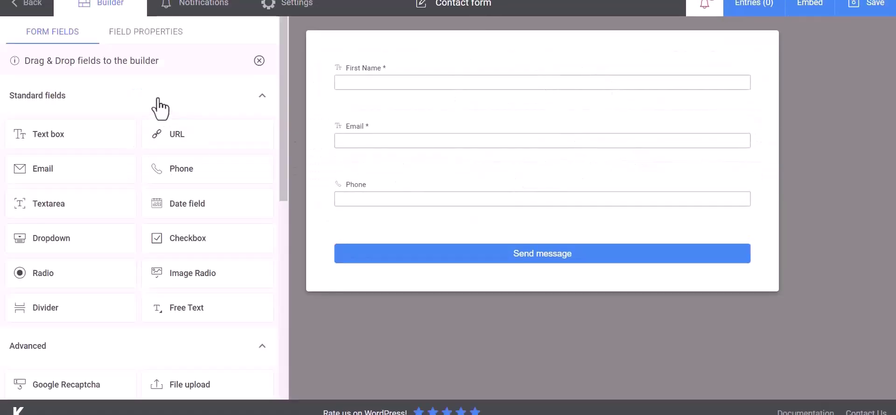
pyautogui.click(304, 11)
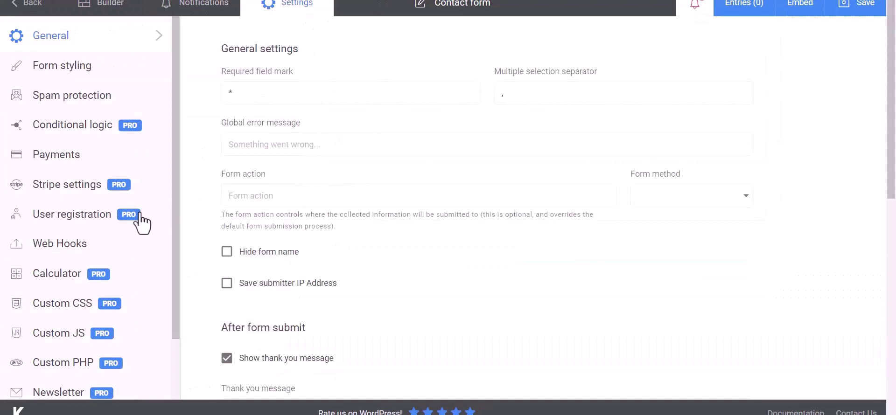
pyautogui.click(40, 252)
pyautogui.click(282, 95)
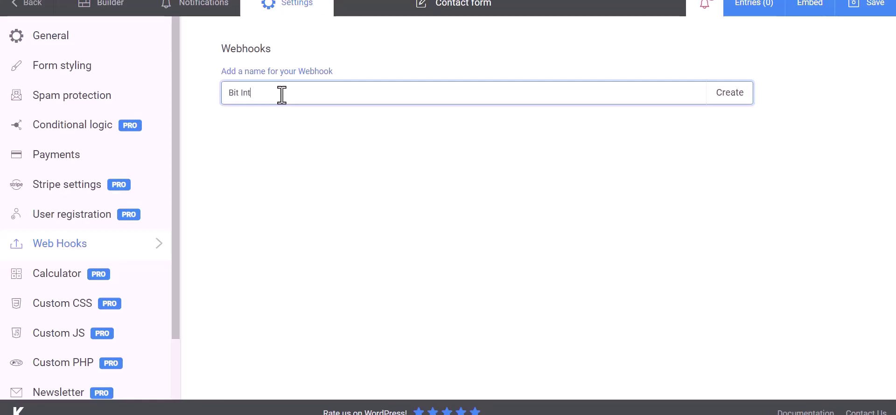
pyautogui.write('Bit Integrations')
# Step: Create the webhook, paste the copied Payload URL and map the Name key to First Name
pyautogui.click(729, 101)
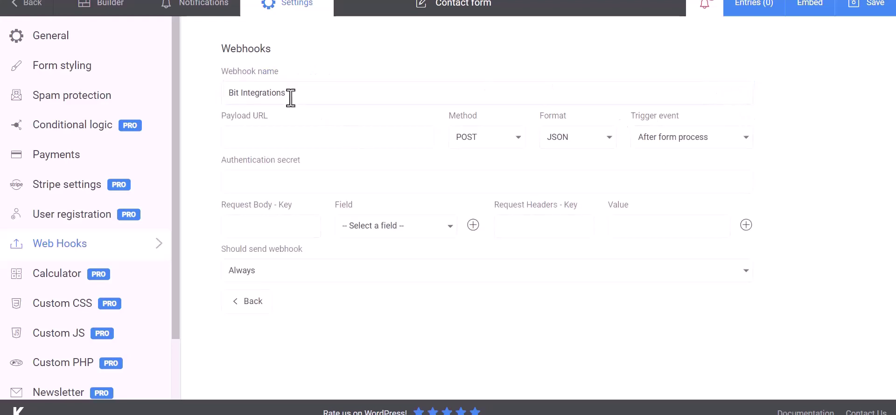
pyautogui.click(280, 133)
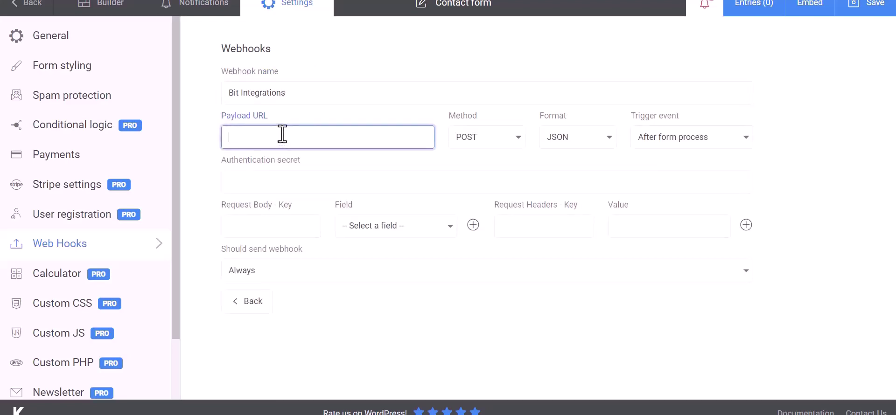
pyautogui.hotkey('ctrl', 'v')
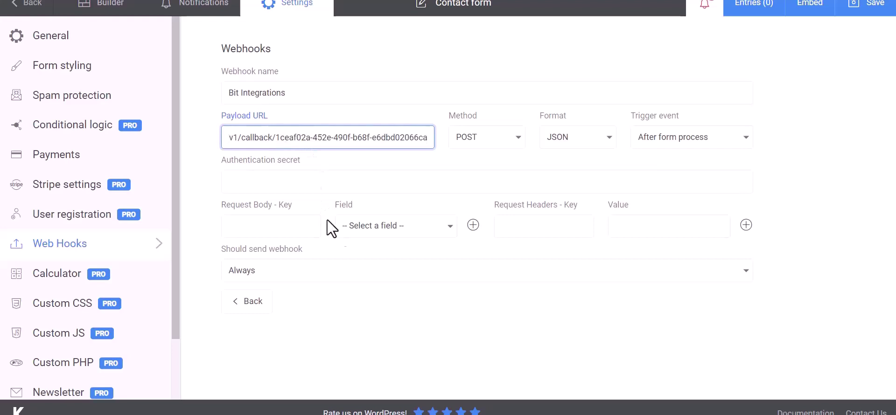
pyautogui.click(280, 226)
pyautogui.click(376, 234)
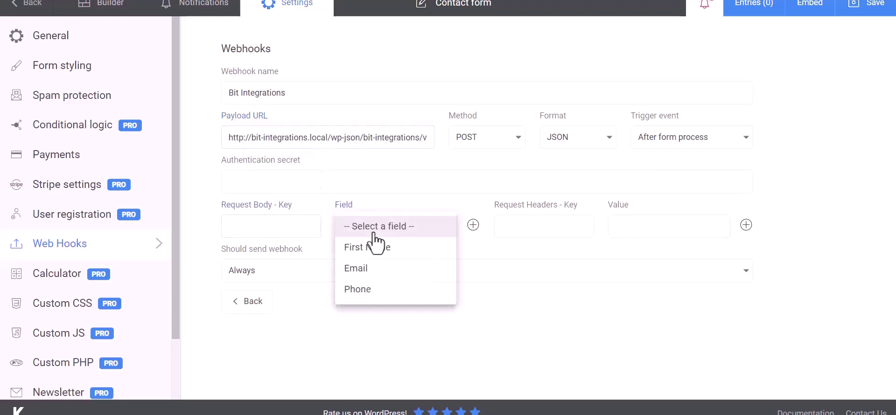
pyautogui.click(376, 246)
pyautogui.click(294, 228)
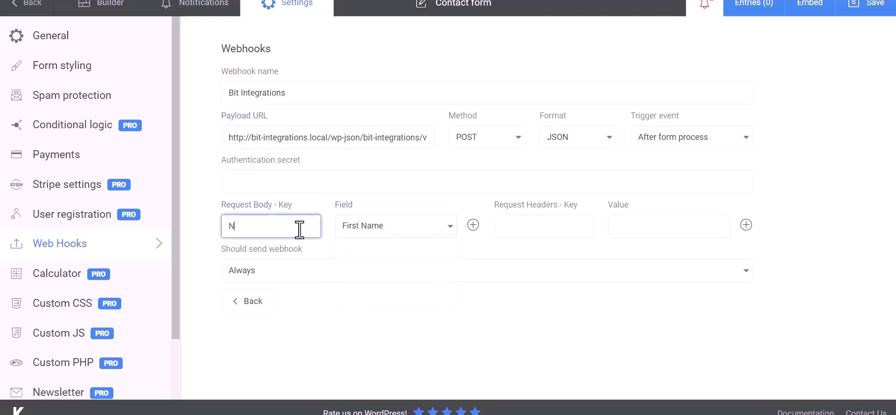
# Step: Add request body rows mapping Email to Email and Phone to Phone
pyautogui.click(473, 225)
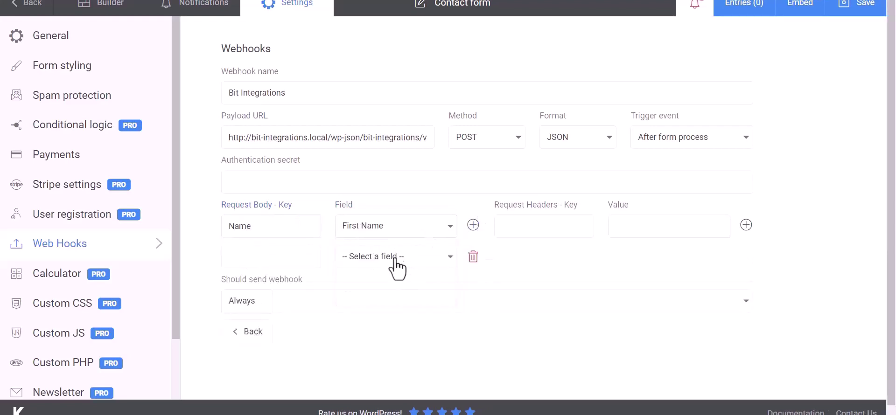
pyautogui.click(396, 258)
pyautogui.click(362, 300)
pyautogui.click(300, 258)
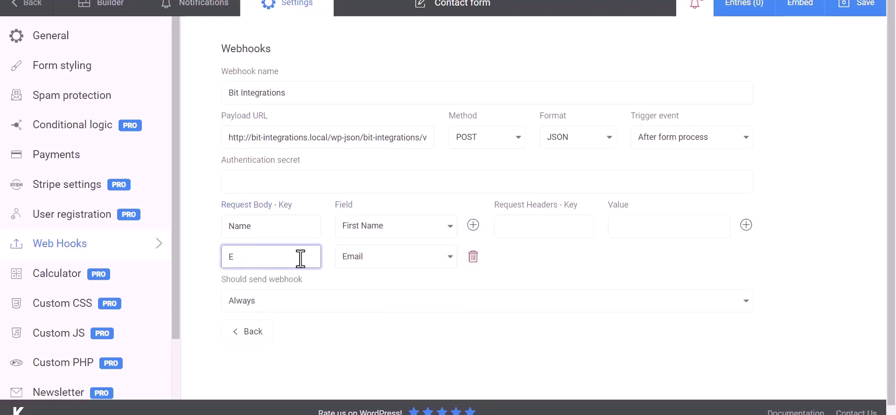
pyautogui.click(473, 225)
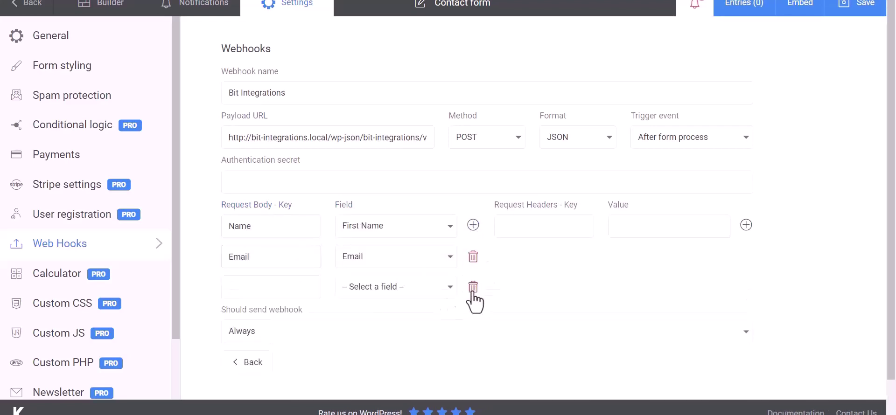
pyautogui.click(395, 287)
pyautogui.click(357, 350)
pyautogui.click(282, 294)
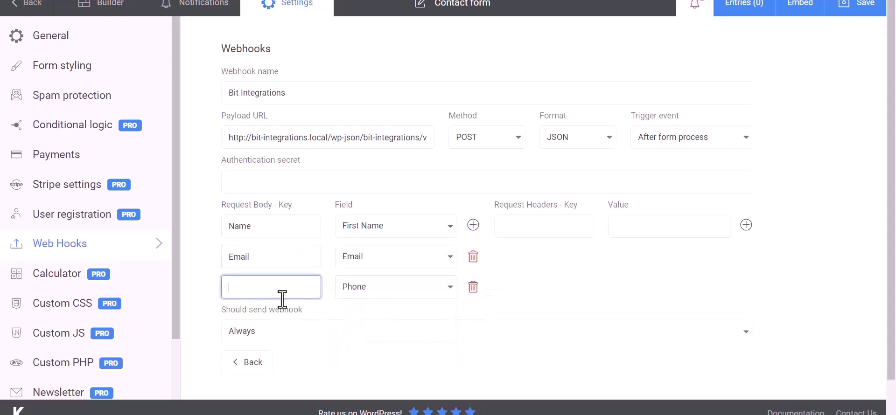
pyautogui.write('Phone')
pyautogui.click(470, 206)
# Step: Save the form's webhook settings and send a test request
pyautogui.scroll(-1, 544, 264)
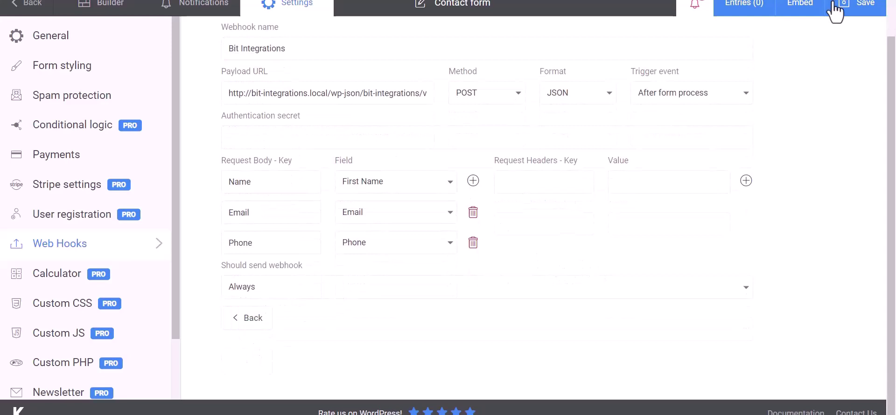
pyautogui.click(863, 15)
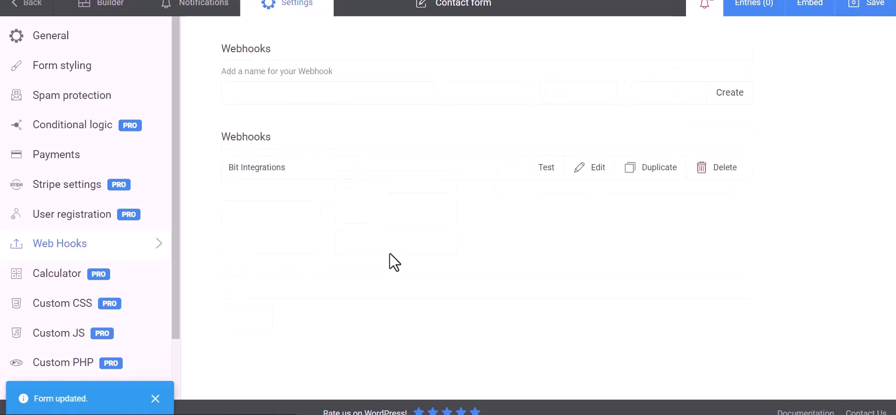
pyautogui.click(544, 169)
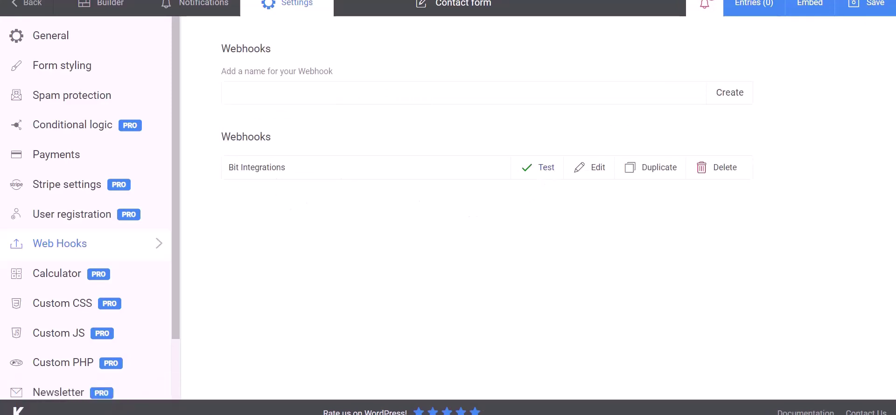
# Step: Back in Bit Integrations, add Web Hooks as the integration's action
pyautogui.click(70, 0)
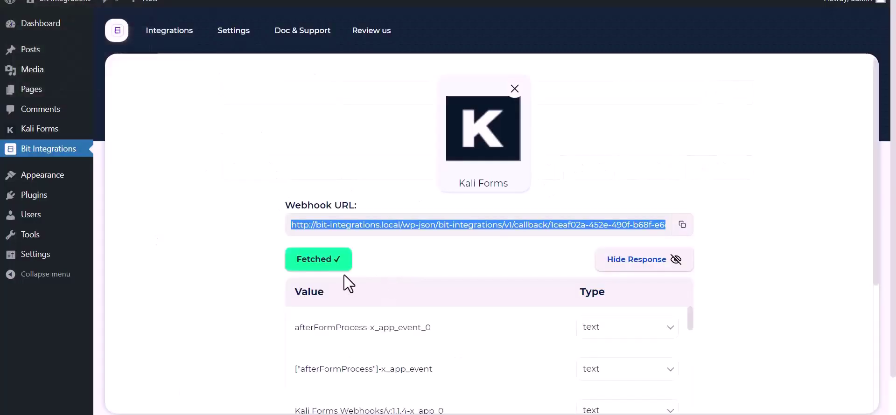
pyautogui.scroll(-10, 443, 336)
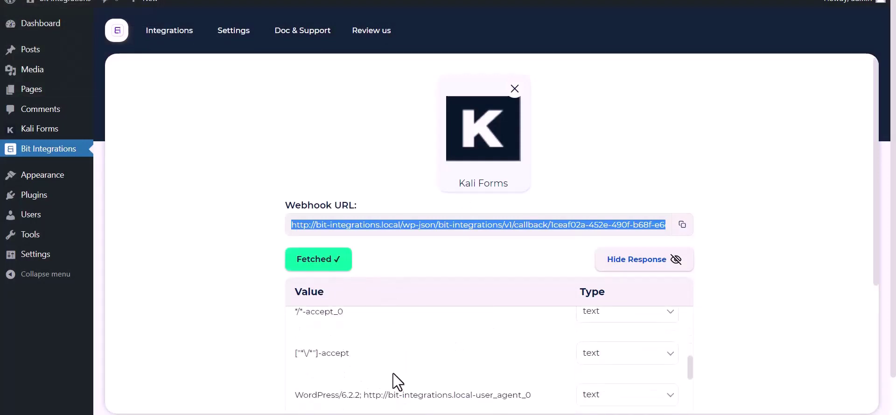
pyautogui.scroll(-10, 392, 376)
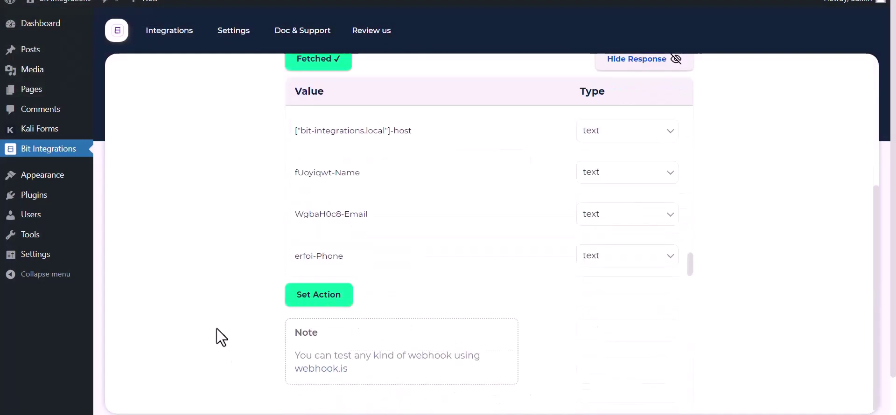
pyautogui.click(319, 294)
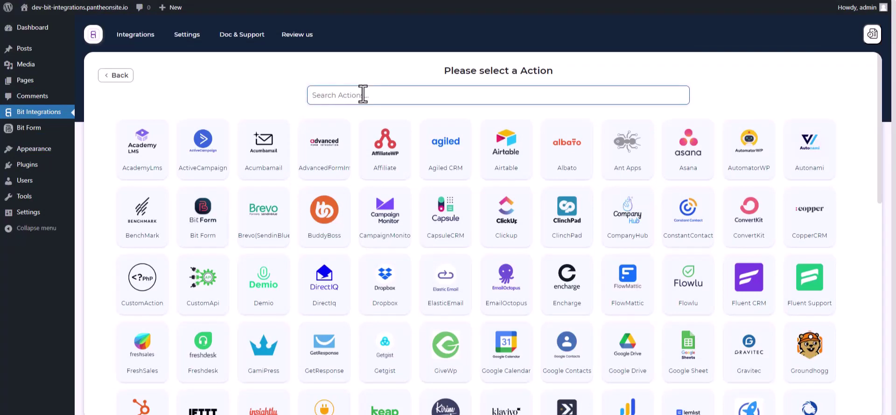
pyautogui.write('web')
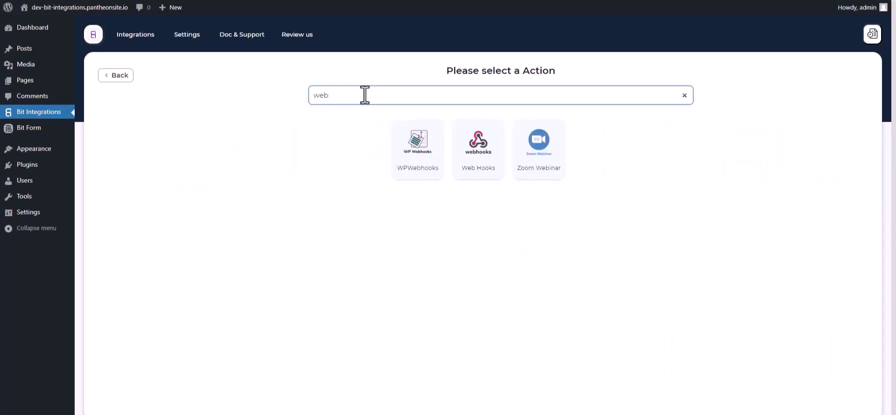
pyautogui.click(479, 168)
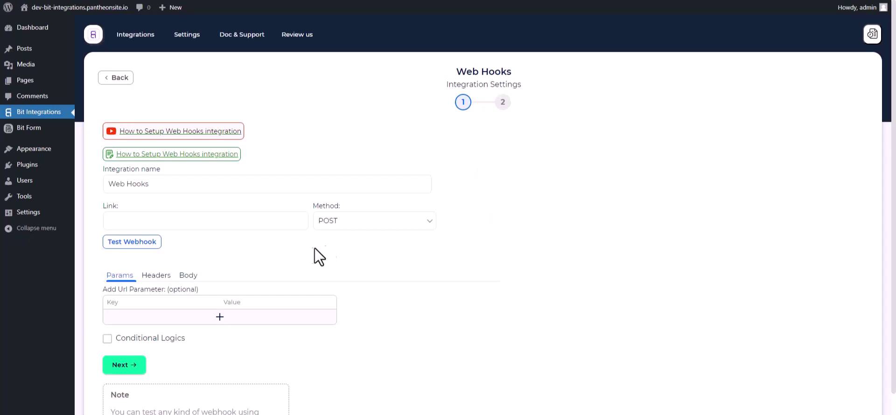
# Step: In the Body settings, enable Send All Data with application/json content type
pyautogui.scroll(-1, 278, 254)
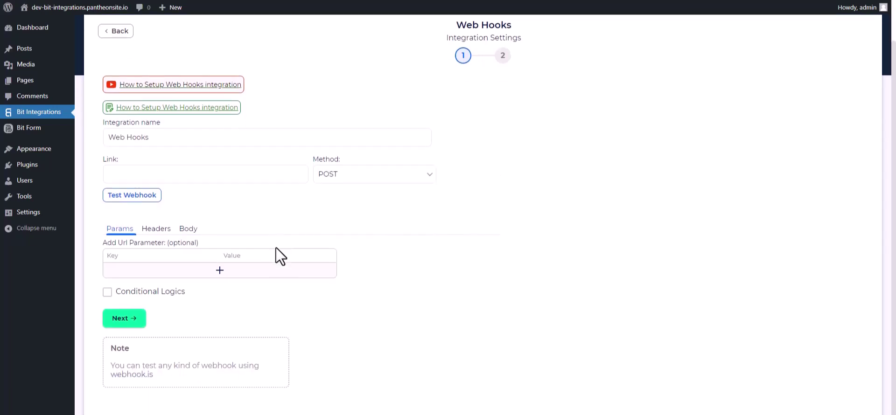
pyautogui.click(188, 231)
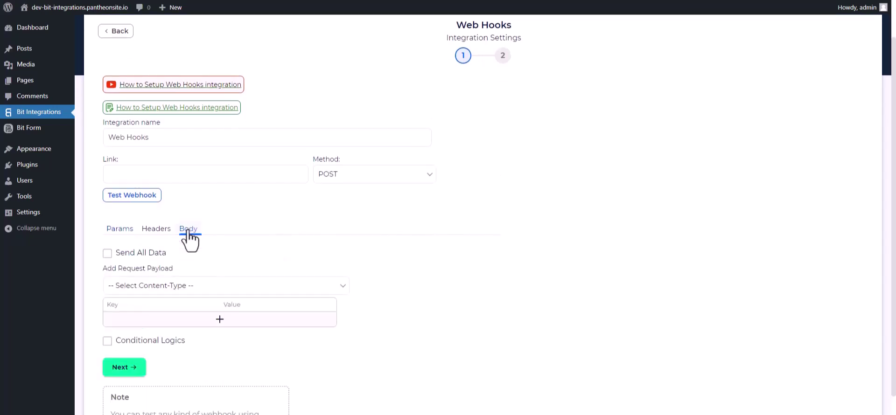
pyautogui.click(111, 254)
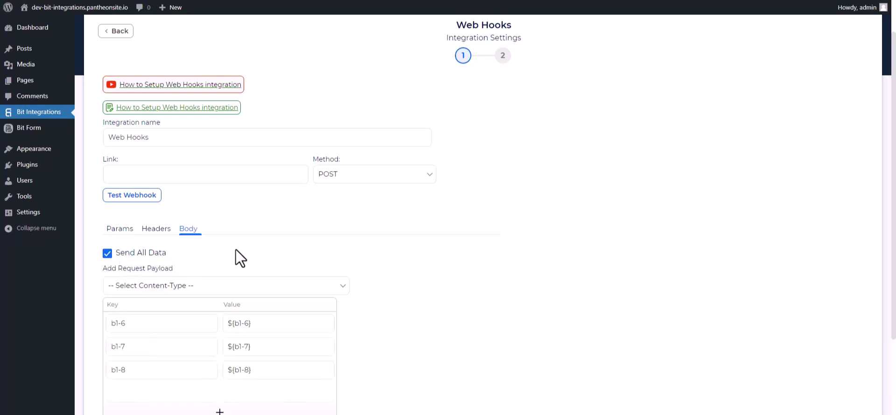
pyautogui.click(239, 287)
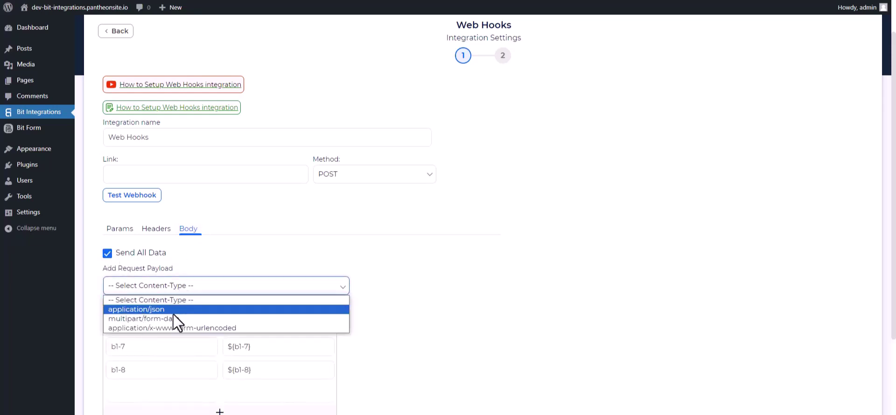
pyautogui.click(161, 309)
pyautogui.scroll(1, 304, 246)
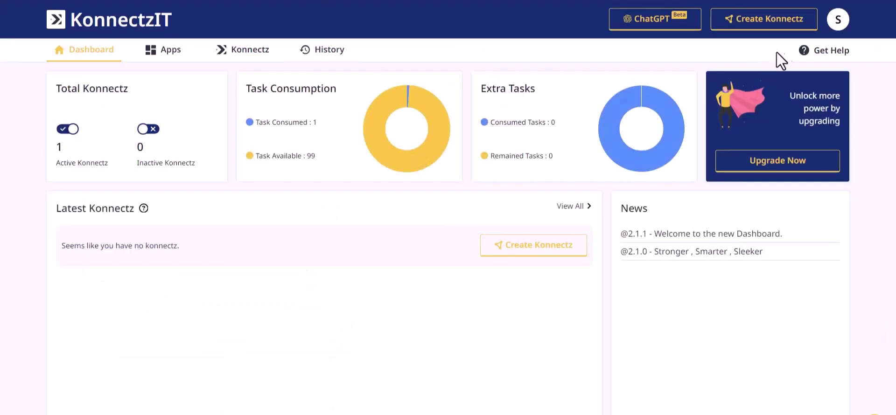
# Step: Create a Konnectz with a Webhook trigger, copy its URL and start capturing the response
pyautogui.click(775, 21)
pyautogui.click(63, 53)
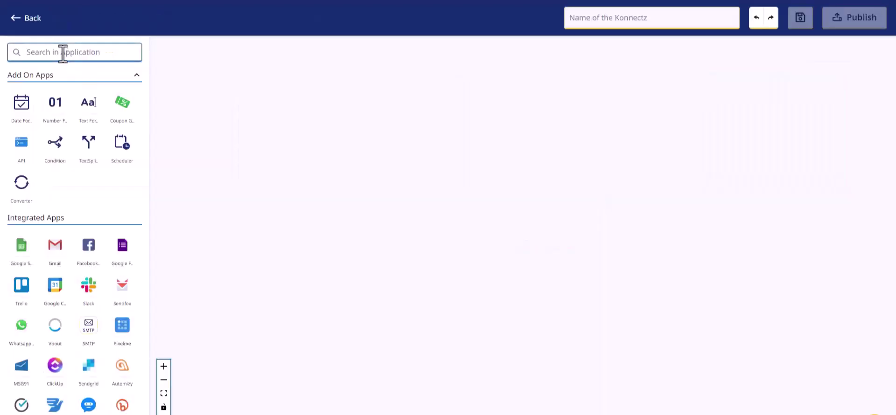
pyautogui.write('web')
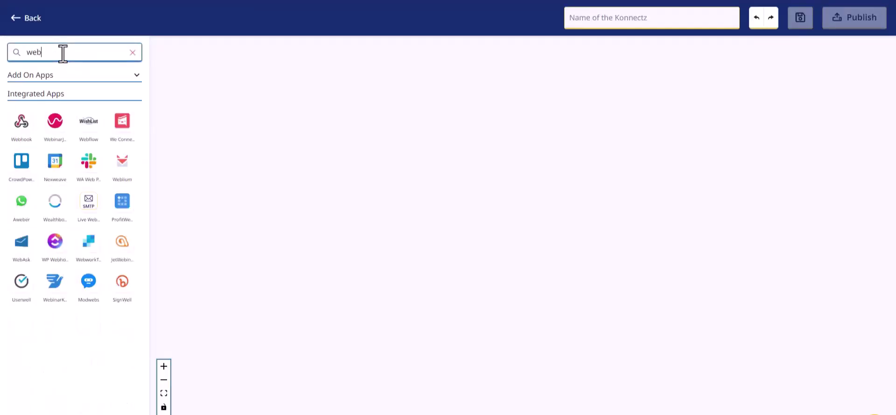
pyautogui.moveTo(23, 135); pyautogui.dragTo(234, 104)
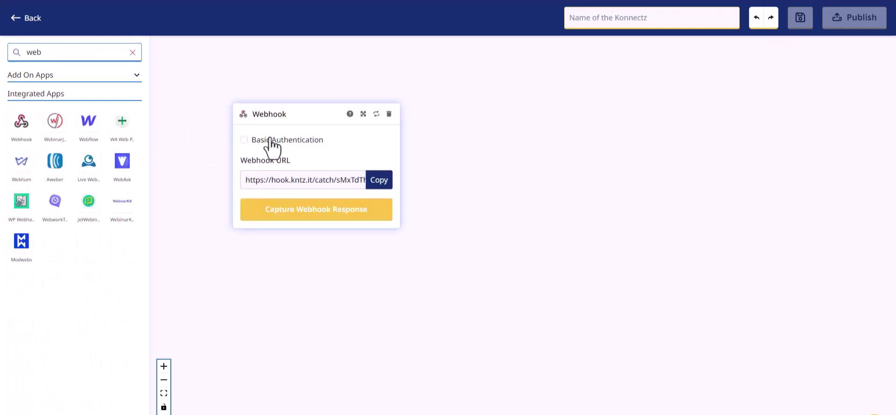
pyautogui.click(382, 186)
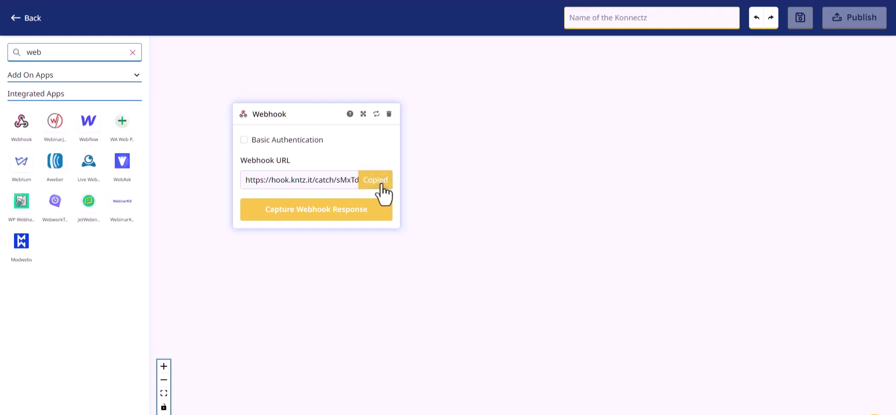
pyautogui.click(329, 213)
pyautogui.hotkey('ctrl', 'Tab')
pyautogui.click(190, 220)
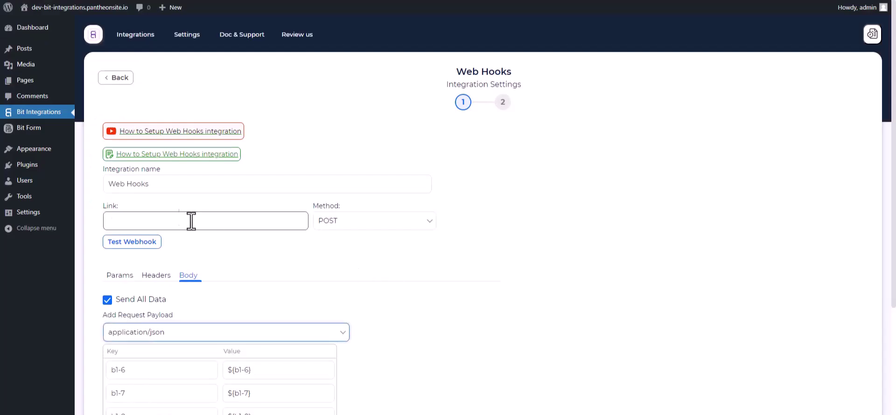
# Step: Submit the Kali Forms form with the name, a sample email address and a phone number
pyautogui.hotkey('ctrl', 'Tab')
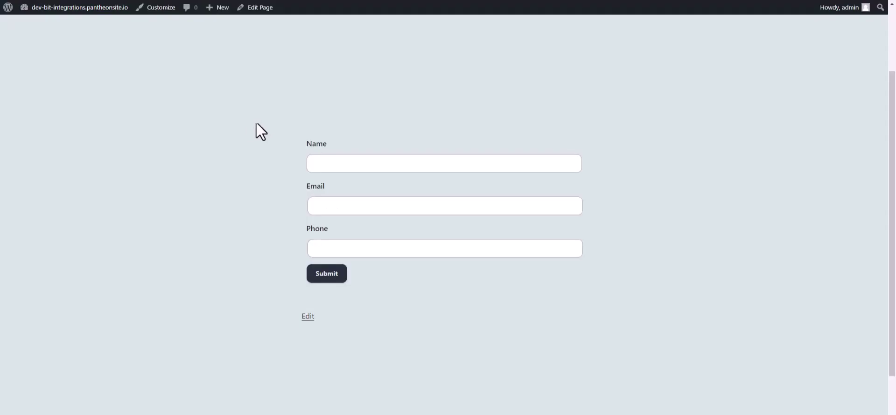
pyautogui.click(336, 163)
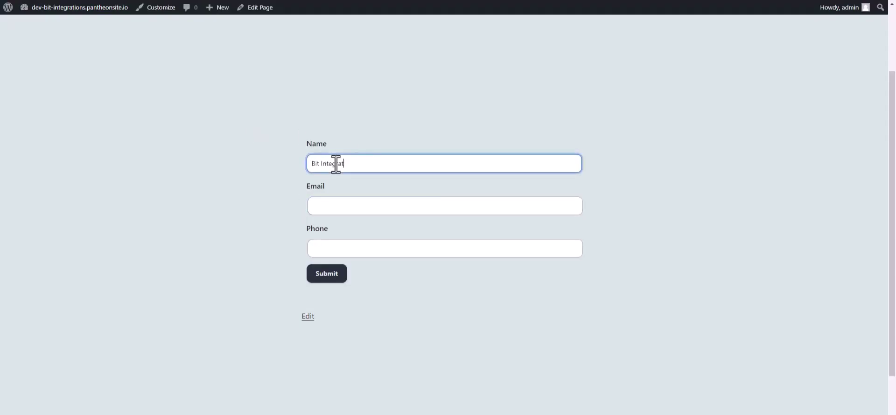
pyautogui.click(328, 206)
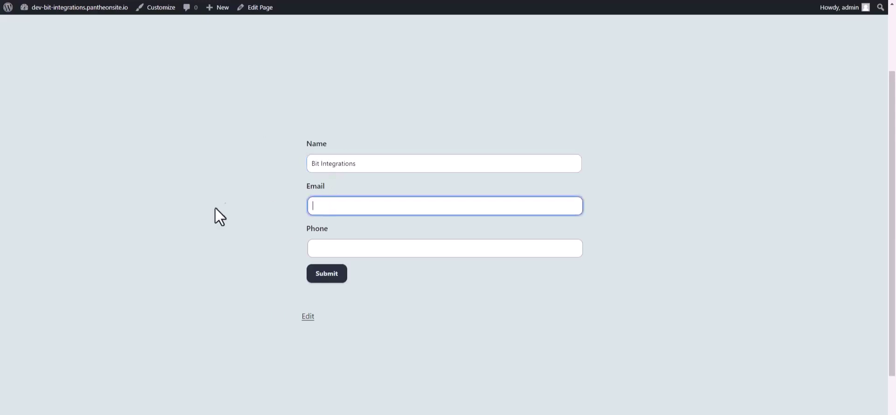
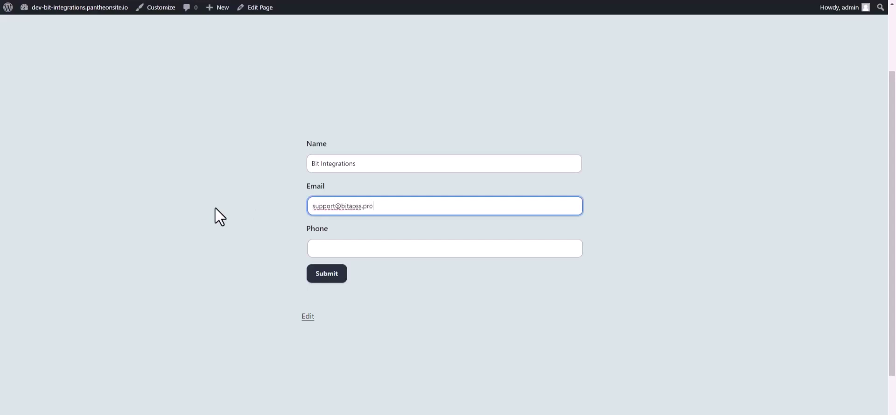
pyautogui.click(317, 250)
pyautogui.write('444555666')
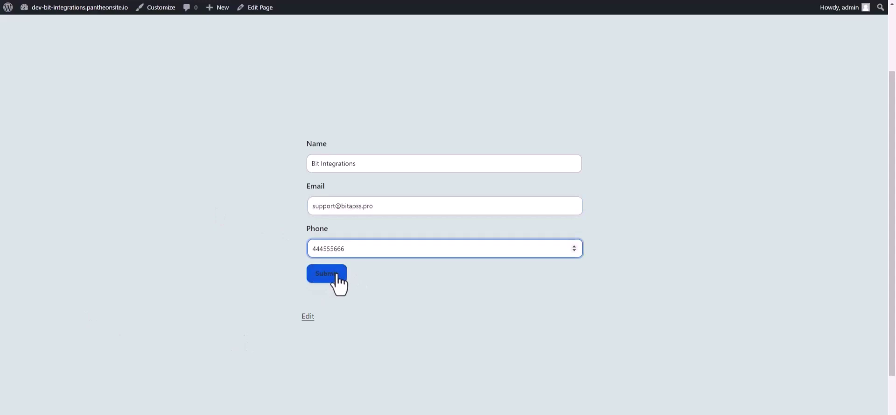
pyautogui.click(337, 277)
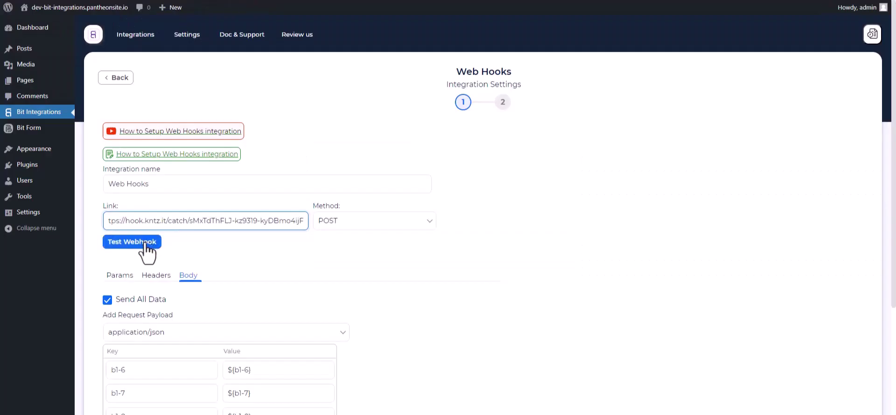
# Step: Test the Web Hooks link, then finish and save the Bit Integrations integration
pyautogui.click(146, 241)
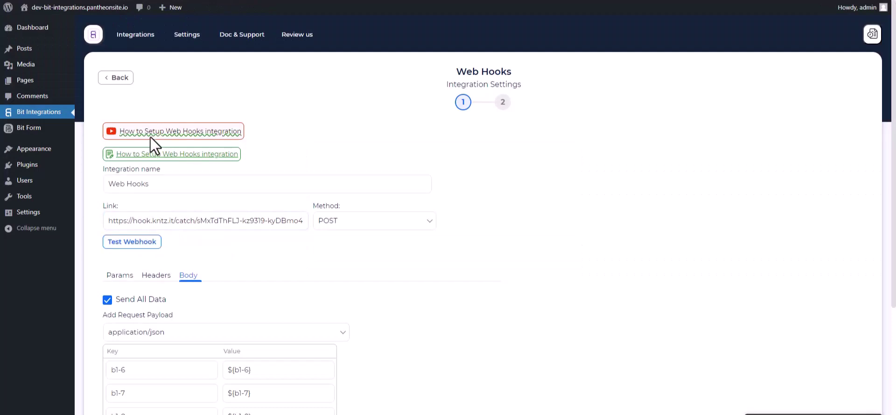
pyautogui.scroll(-5, 274, 226)
pyautogui.click(134, 308)
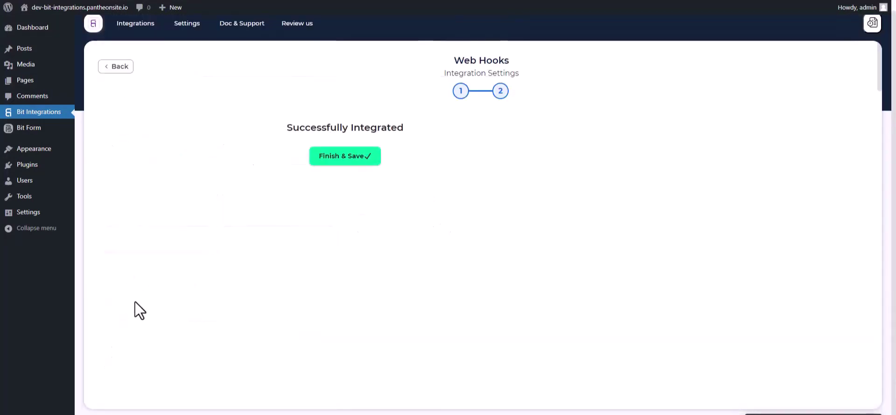
pyautogui.click(484, 159)
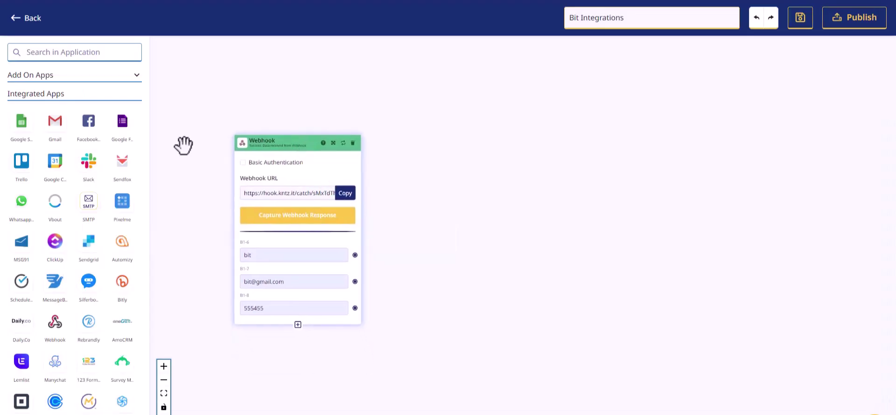
# Step: Add a MailerLite step set to Create Or Update Subscriber with the connected account
pyautogui.click(68, 50)
pyautogui.write('mailer')
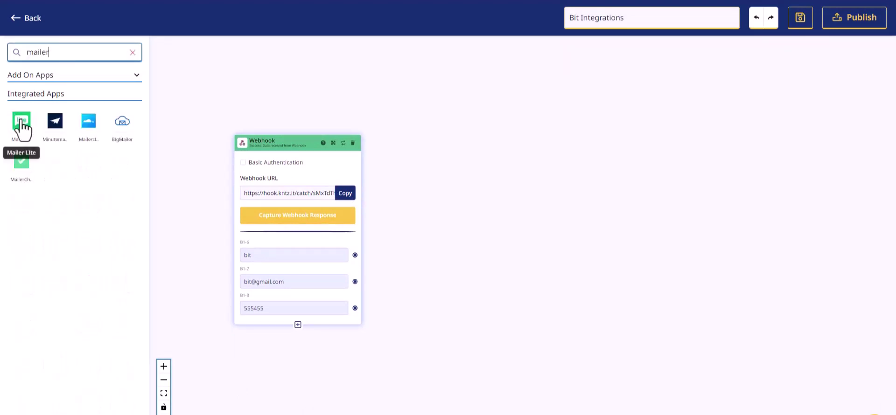
pyautogui.moveTo(21, 122); pyautogui.dragTo(477, 180)
pyautogui.click(497, 221)
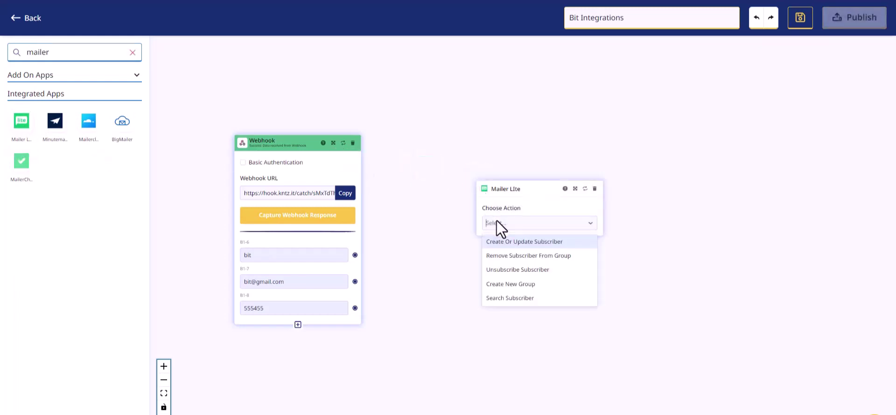
pyautogui.click(512, 246)
pyautogui.click(511, 249)
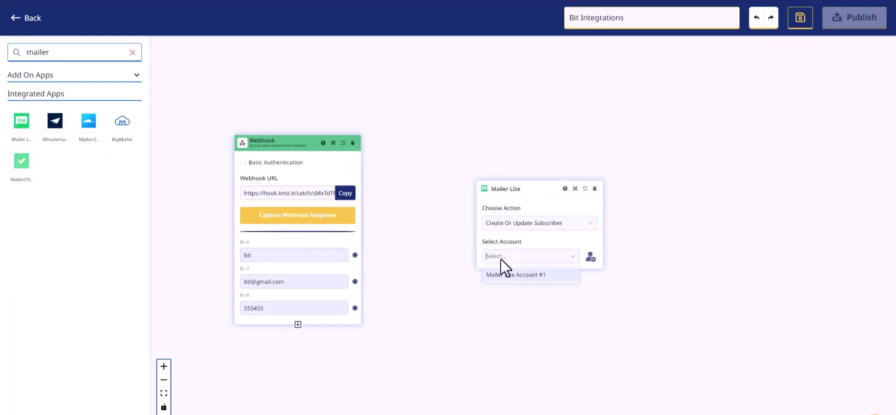
pyautogui.click(502, 276)
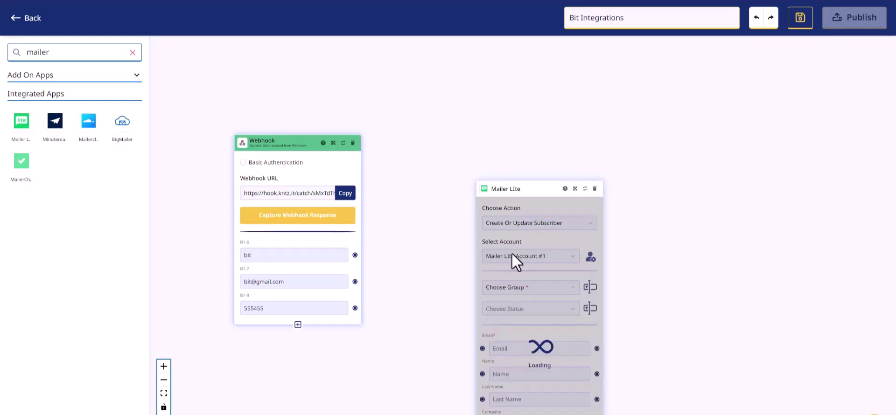
# Step: Choose the existing subscriber group and set the subscriber status to Active
pyautogui.moveTo(511, 189); pyautogui.dragTo(458, 108)
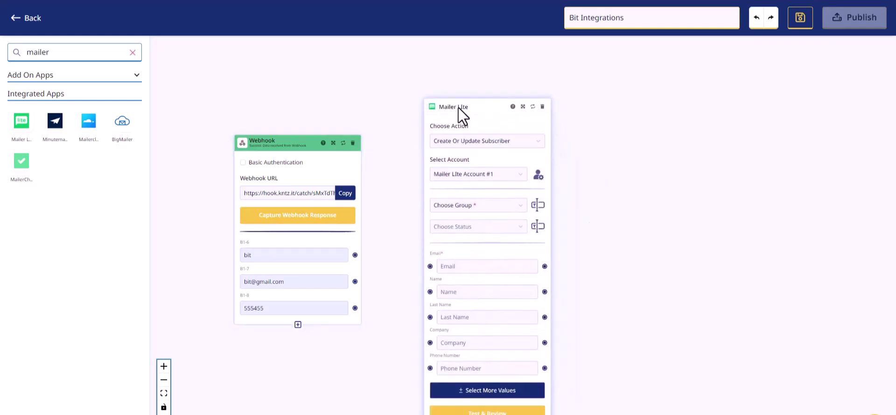
pyautogui.click(473, 206)
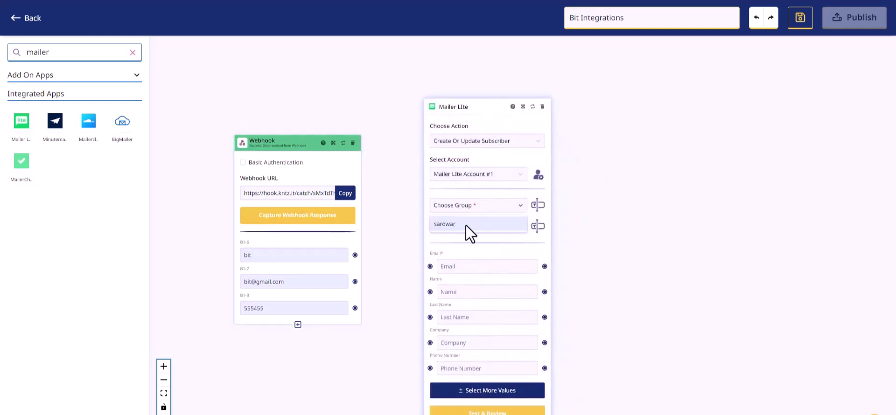
pyautogui.click(467, 227)
pyautogui.click(472, 227)
pyautogui.click(451, 248)
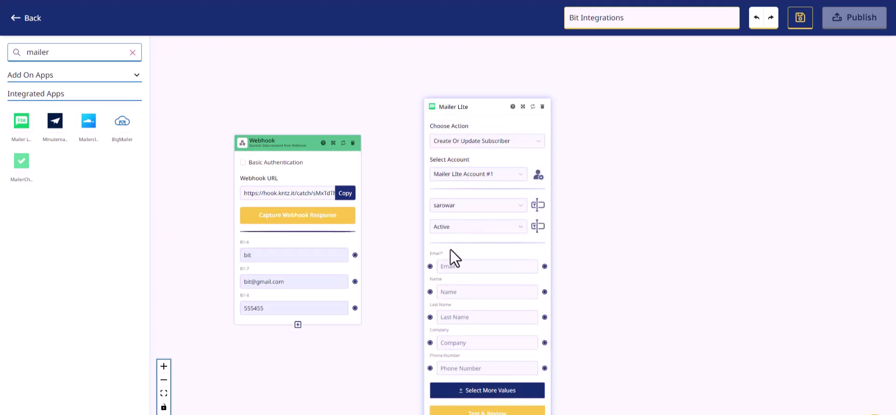
# Step: Map the webhook's name, email and phone values to MailerLite Name, Email and Phone Number
pyautogui.moveTo(458, 108); pyautogui.dragTo(454, 94)
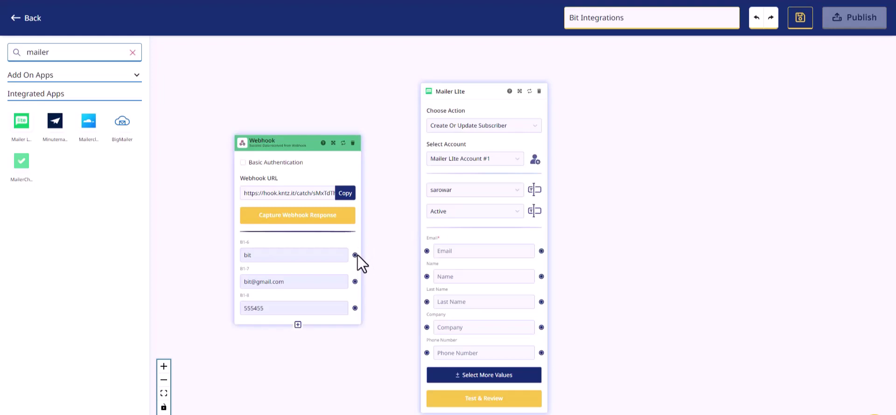
pyautogui.moveTo(357, 258); pyautogui.dragTo(426, 276)
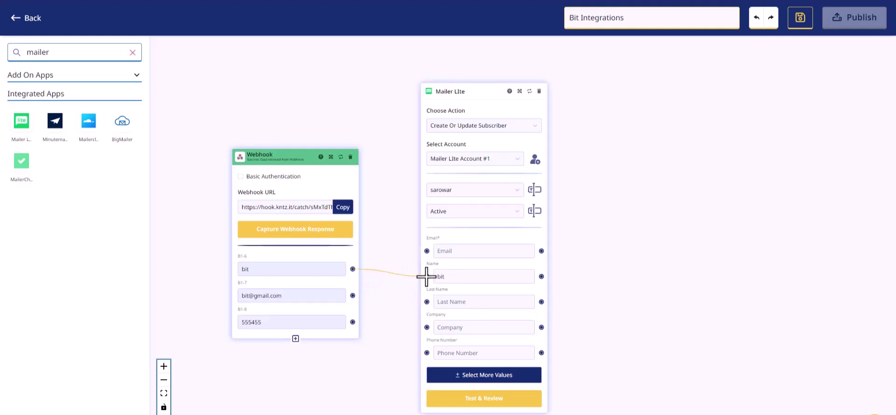
pyautogui.moveTo(353, 295); pyautogui.dragTo(426, 251)
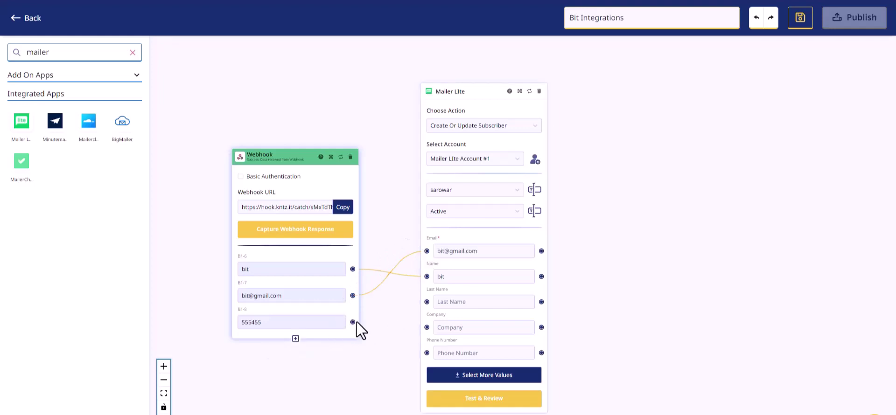
pyautogui.moveTo(352, 323); pyautogui.dragTo(424, 352)
# Step: Run Test & Review on the MailerLite step and publish the Konnect
pyautogui.click(485, 400)
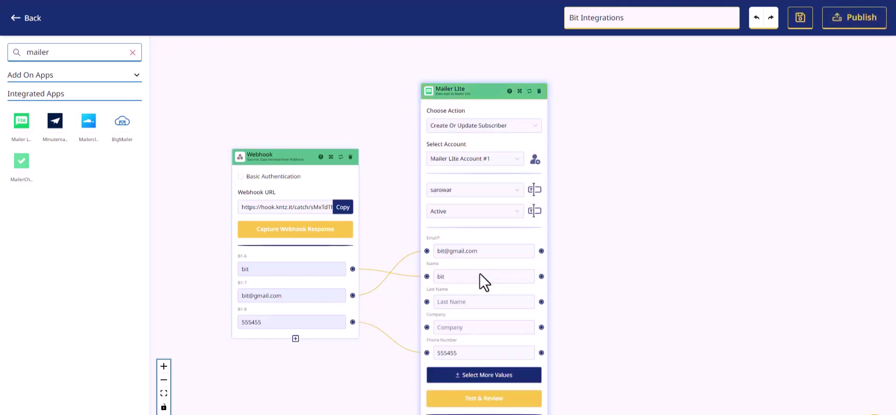
pyautogui.scroll(-2, 579, 301)
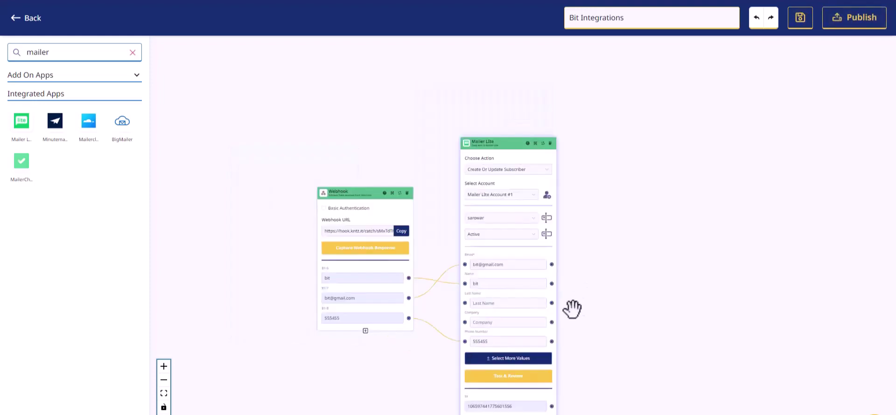
pyautogui.scroll(2, 556, 404)
pyautogui.click(843, 23)
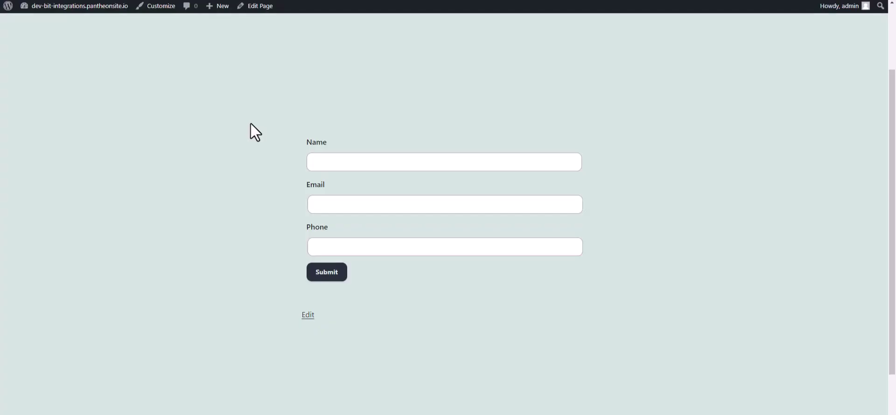
# Step: Submit the Kali Forms form with name 'Bit Integrations', a test e-mail address and a phone number
pyautogui.click(336, 163)
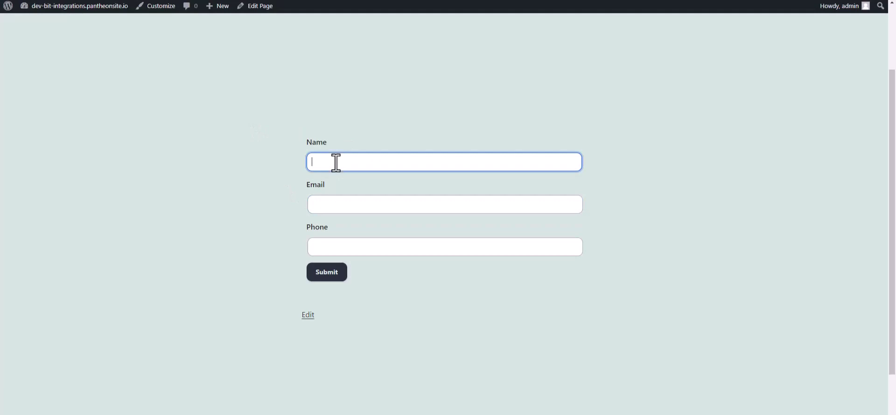
pyautogui.write('Bit Integrations')
pyautogui.click(328, 207)
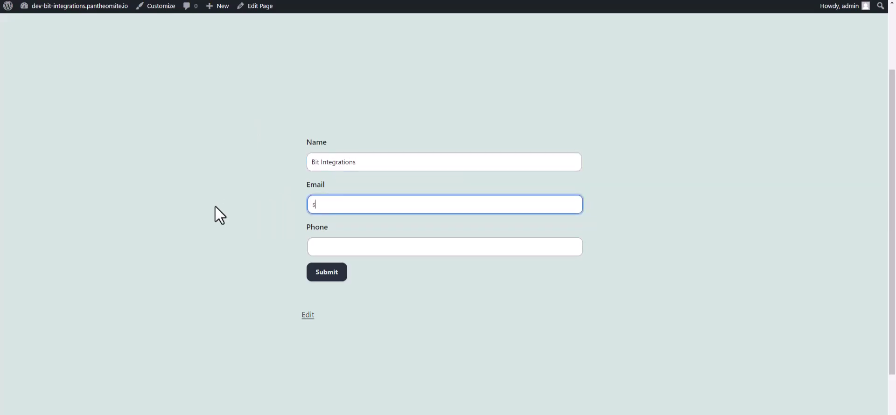
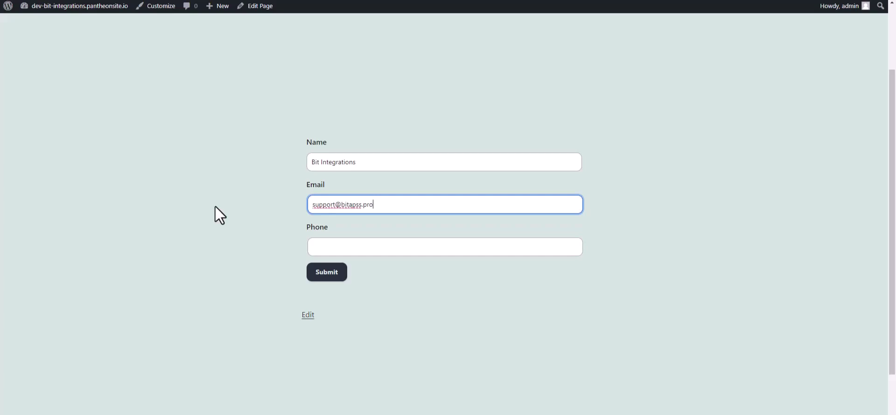
pyautogui.click(314, 248)
pyautogui.write('4445')
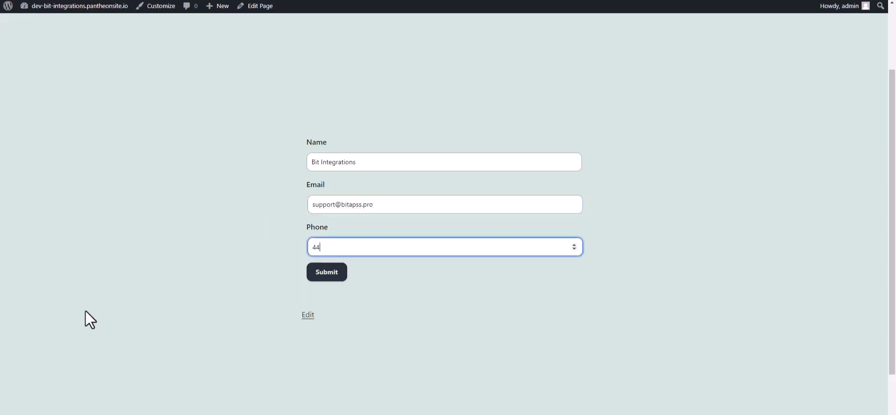
pyautogui.write('55666')
pyautogui.click(337, 275)
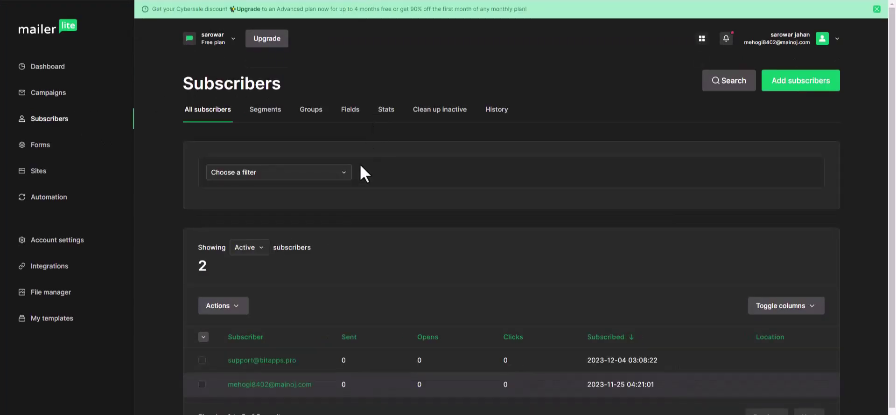
# Step: Open the new subscriber's profile and check its name 'Bit Integrations' and phone number
pyautogui.scroll(-1, 317, 329)
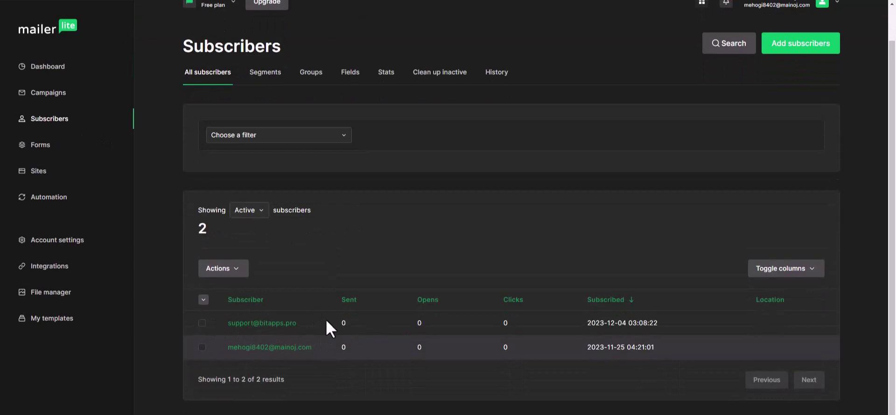
pyautogui.click(283, 327)
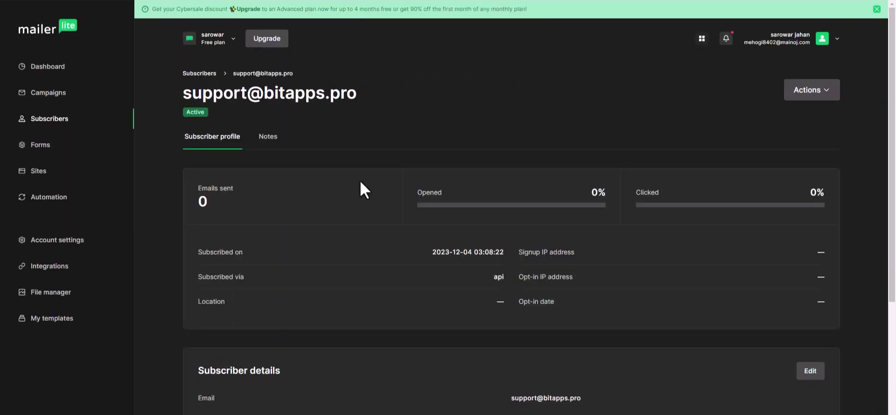
pyautogui.scroll(-4, 413, 217)
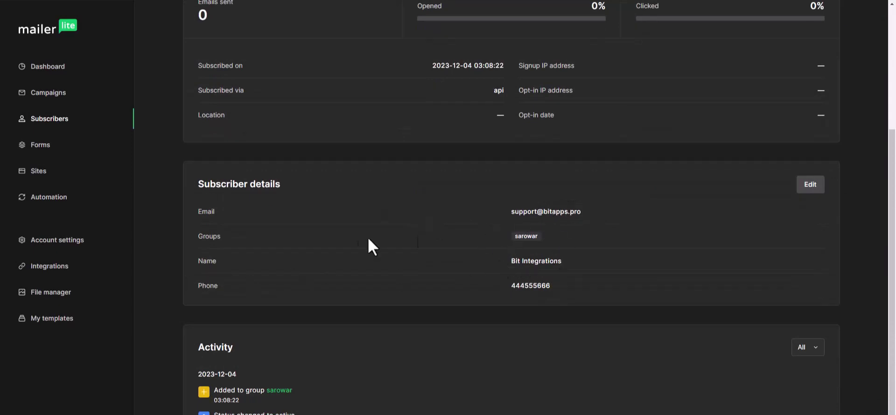
pyautogui.scroll(4, 425, 280)
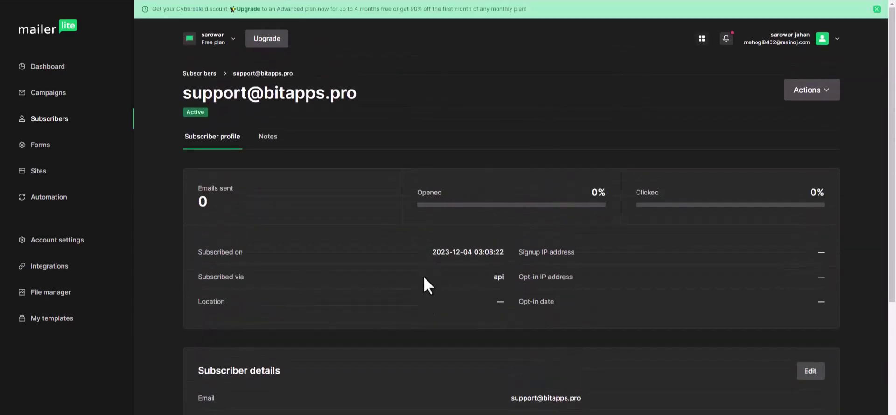